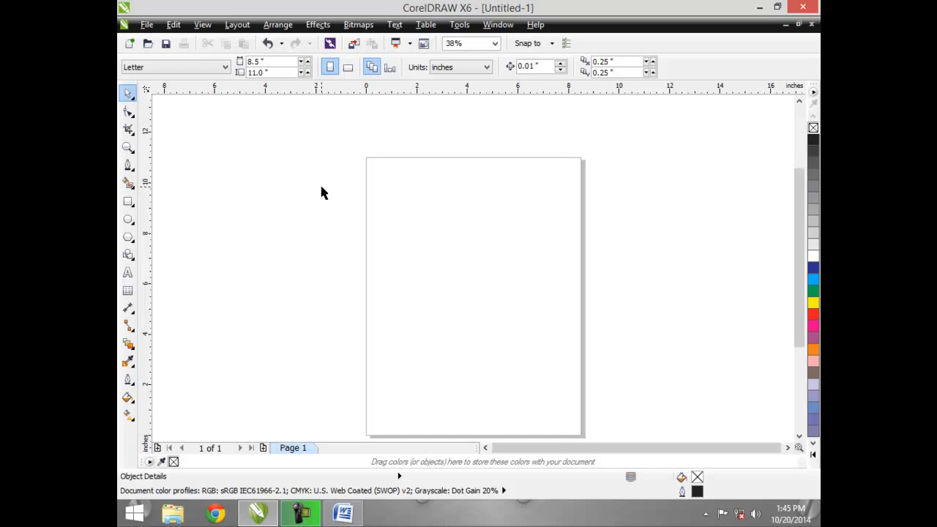
# - Draw a rectangle about 4.3 by 4.2 inches on the upper middle of the page
pyautogui.click(129, 202)
pyautogui.moveTo(420, 207); pyautogui.dragTo(529, 311)
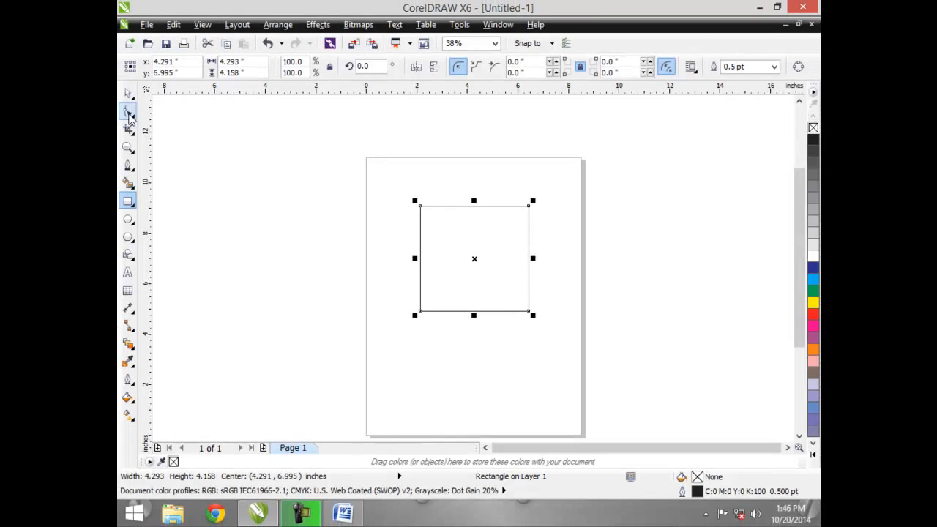
# - Round the rectangle's corners to about 0.98 inch by dragging a corner node with the Shape tool
pyautogui.click(129, 116)
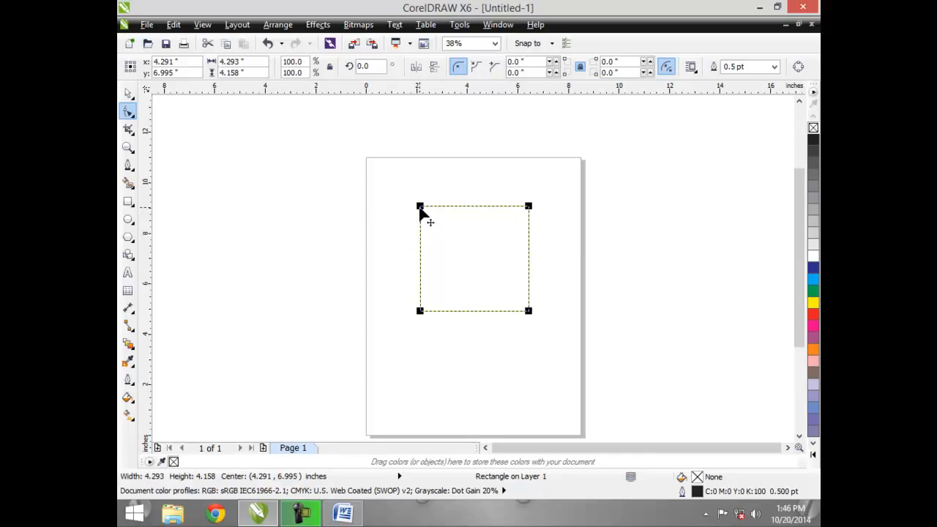
pyautogui.moveTo(419, 208); pyautogui.dragTo(419, 257)
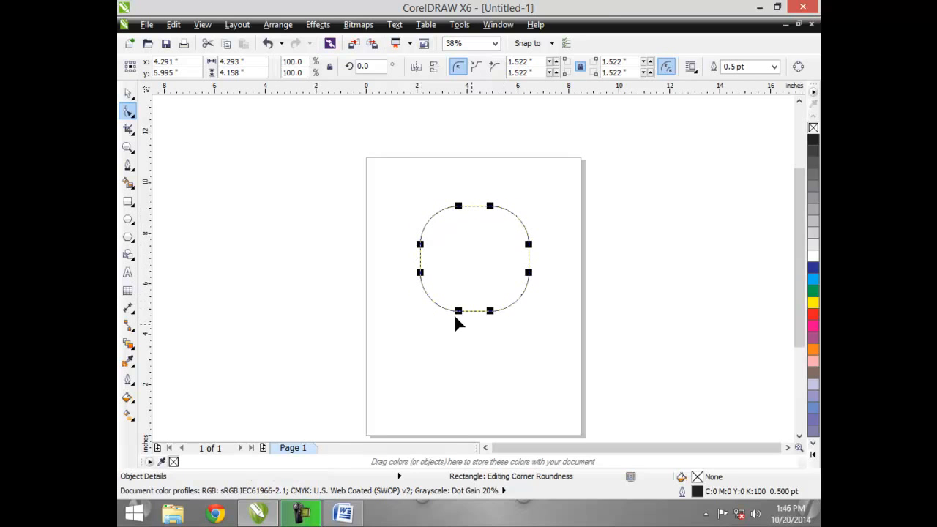
pyautogui.moveTo(421, 252); pyautogui.dragTo(462, 348)
pyautogui.moveTo(432, 312)
pyautogui.mouseDown()
pyautogui.moveTo(425, 303)
pyautogui.moveTo(429, 339)
pyautogui.moveTo(418, 310)
pyautogui.moveTo(444, 318)
pyautogui.mouseUp()
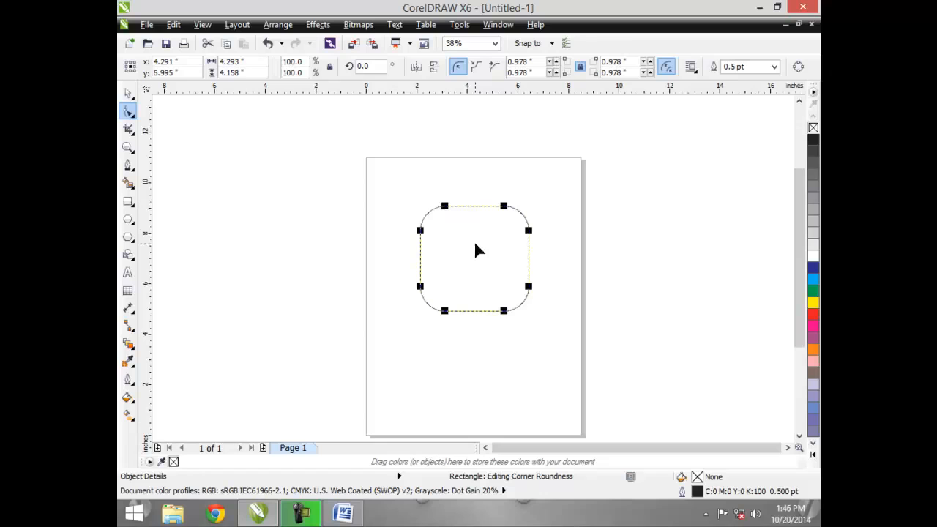
# - Switch the rectangle to scalloped corners and enlarge the corner size to about 1.9 inches
pyautogui.click(478, 68)
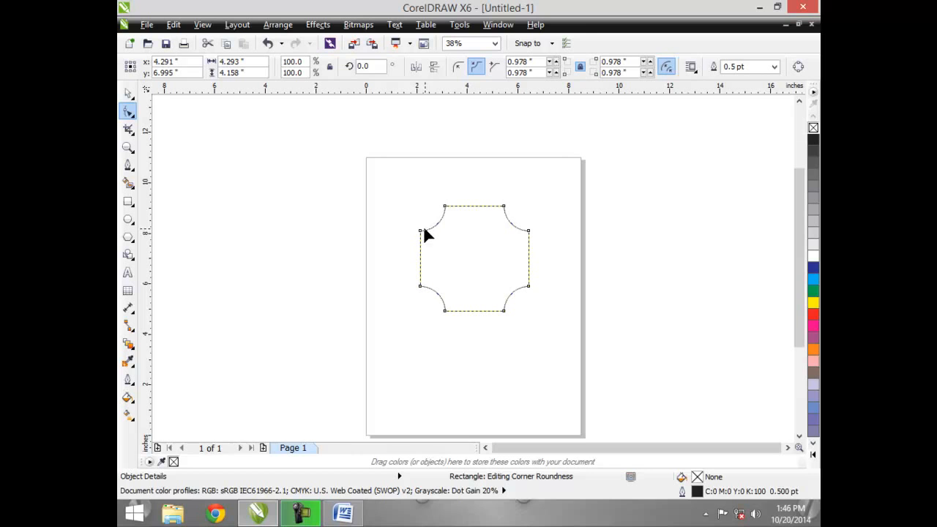
pyautogui.moveTo(421, 232); pyautogui.dragTo(428, 258)
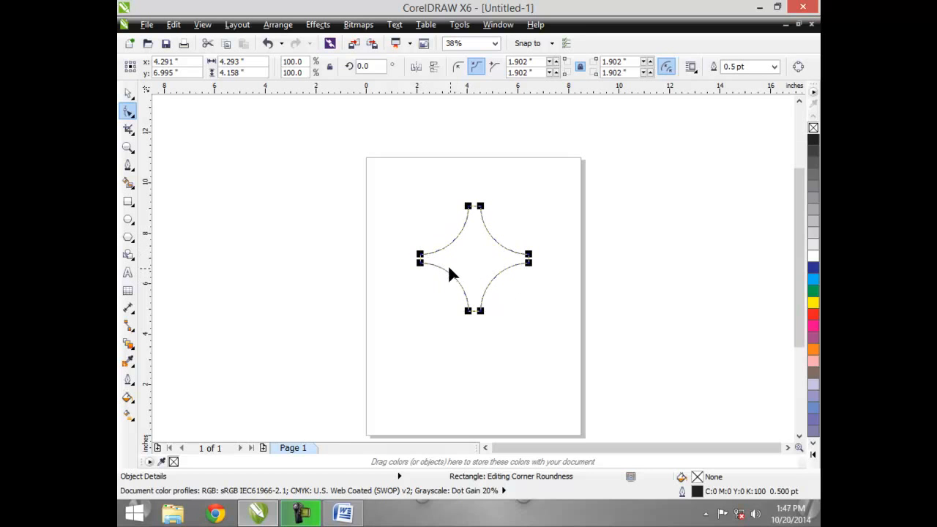
# - Reselect the rectangle and reduce its scalloped corner size to about 0.9 inch
pyautogui.click(208, 157)
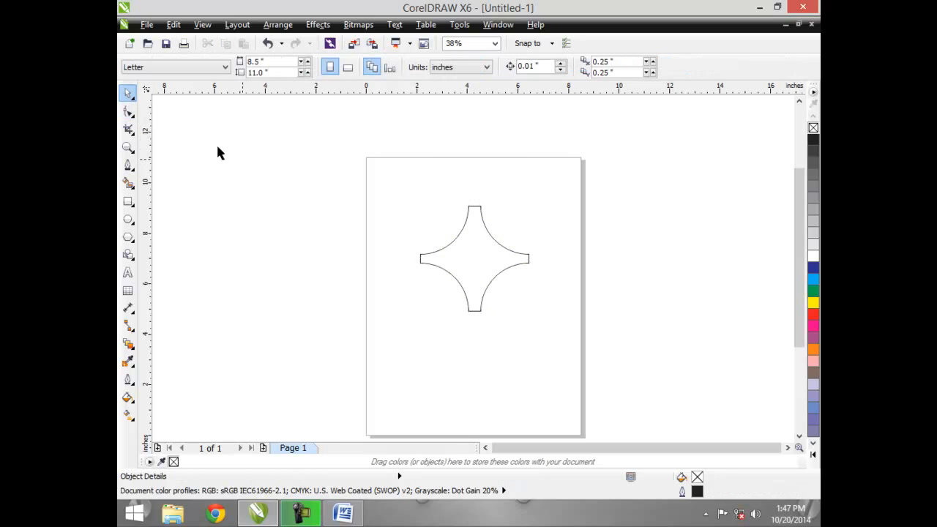
pyautogui.click(425, 255)
pyautogui.moveTo(425, 256); pyautogui.dragTo(429, 291)
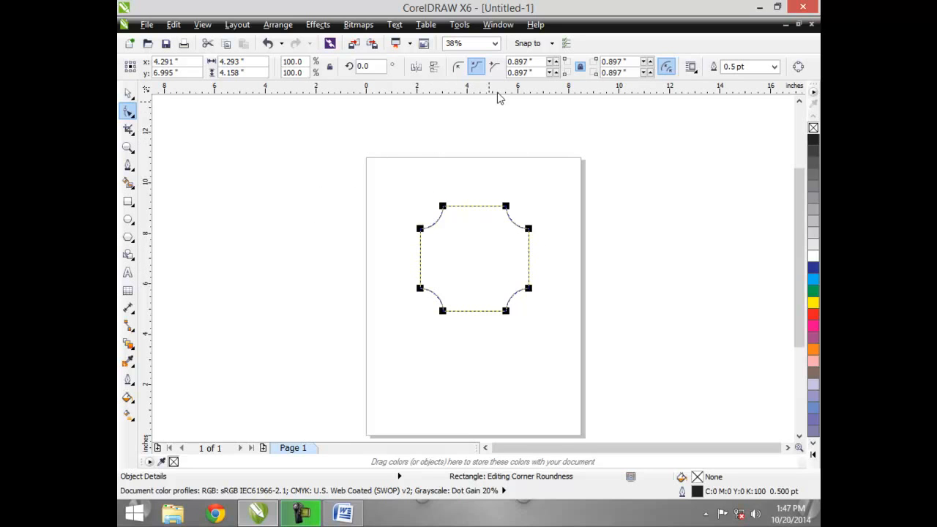
# - Change the corners to chamfered and drag the corner size to about 1.41 inches
pyautogui.click(495, 67)
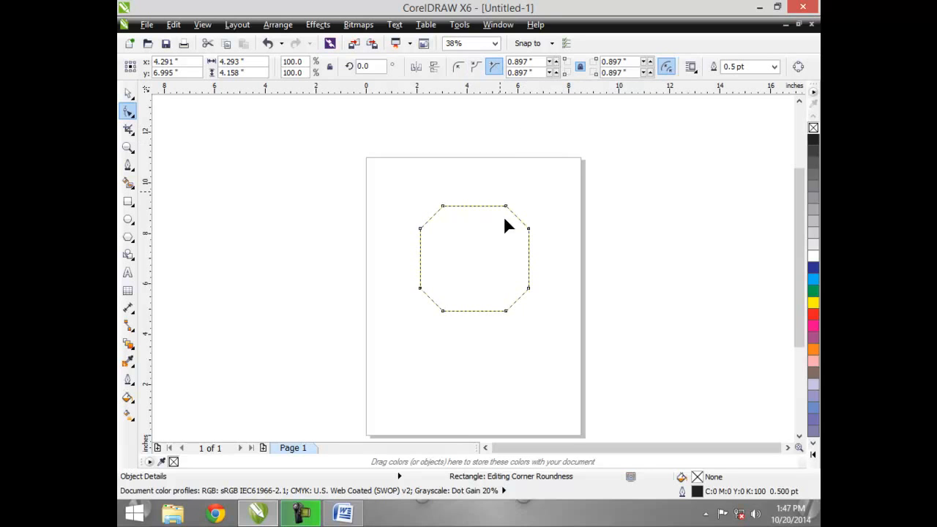
pyautogui.moveTo(506, 207); pyautogui.dragTo(496, 233)
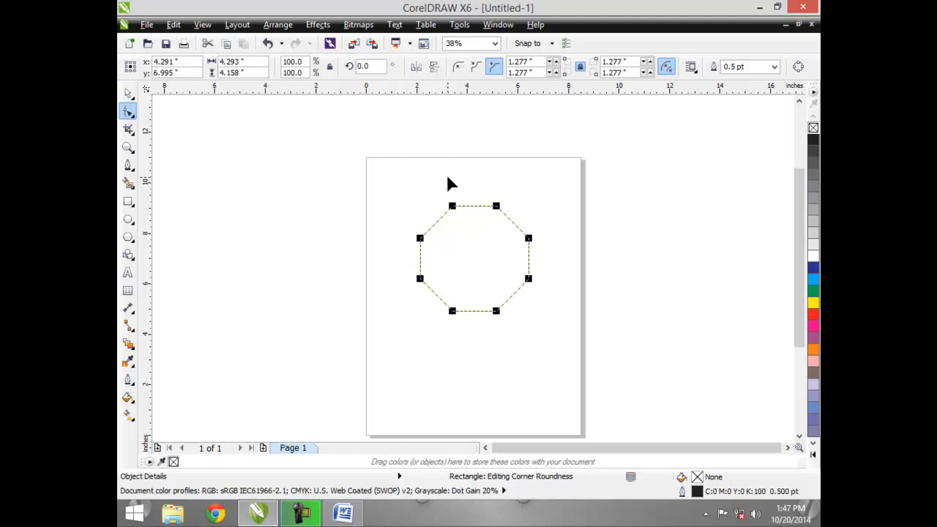
pyautogui.moveTo(421, 240); pyautogui.dragTo(422, 247)
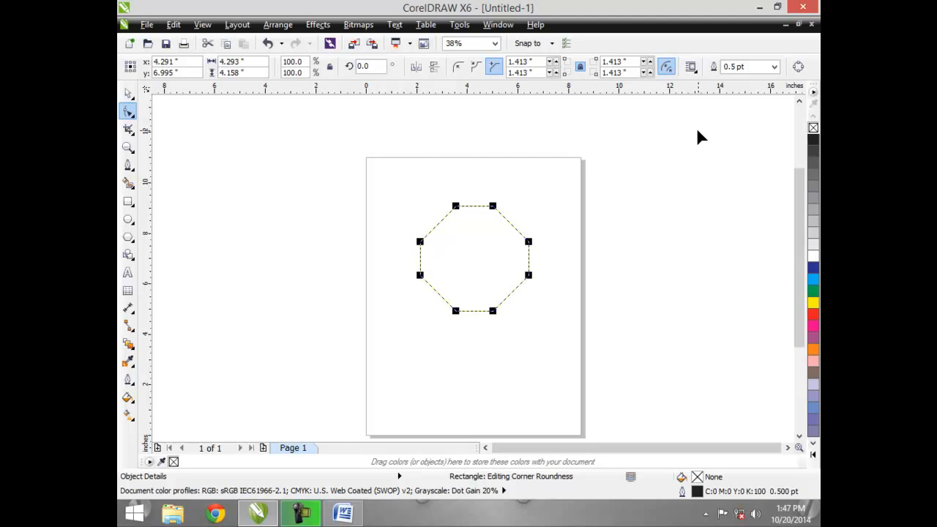
# - Convert the chamfered rectangle to curves and nudge its lower-right corner node outward
pyautogui.hotkey('ctrl', 'q')
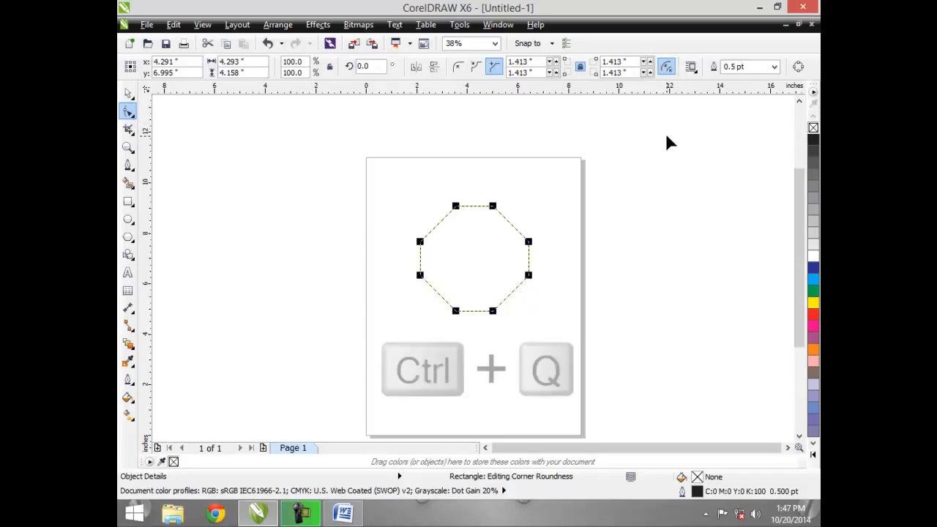
pyautogui.click(799, 68)
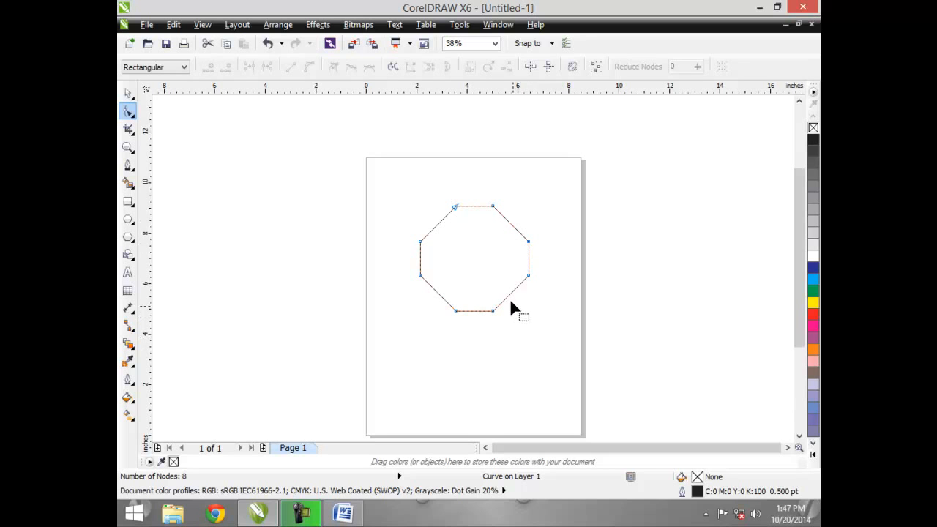
pyautogui.moveTo(511, 297)
pyautogui.mouseDown()
pyautogui.moveTo(521, 353)
pyautogui.moveTo(566, 392)
pyautogui.moveTo(506, 394)
pyautogui.moveTo(570, 337)
pyautogui.moveTo(593, 293)
pyautogui.moveTo(527, 285)
pyautogui.moveTo(514, 291)
pyautogui.moveTo(520, 298)
pyautogui.mouseUp()
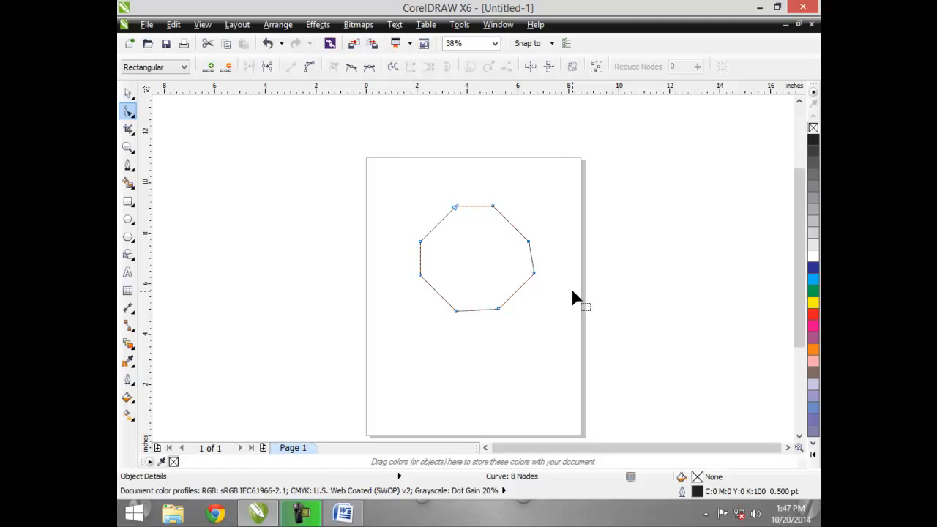
# - Select the lower-left node of the curve, shift it slightly, and delete it
pyautogui.click(455, 311)
pyautogui.moveTo(455, 313); pyautogui.dragTo(440, 303)
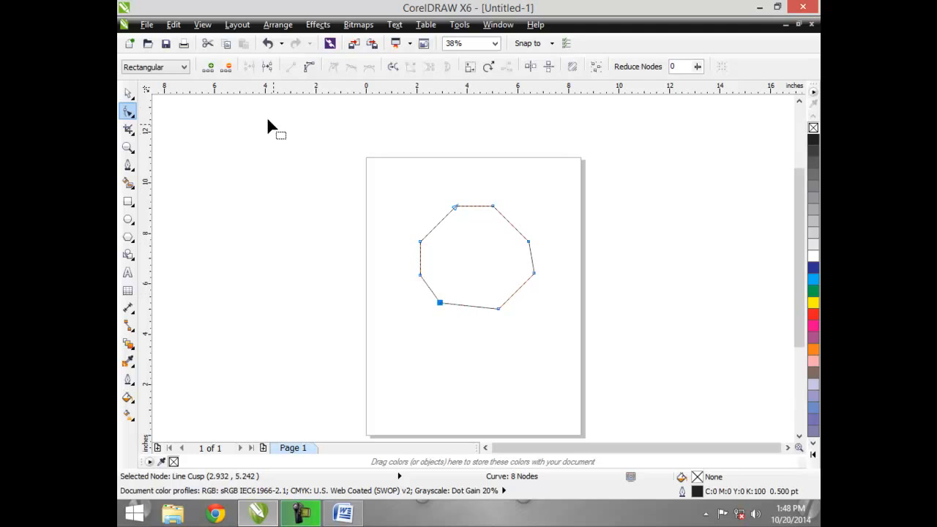
pyautogui.click(227, 67)
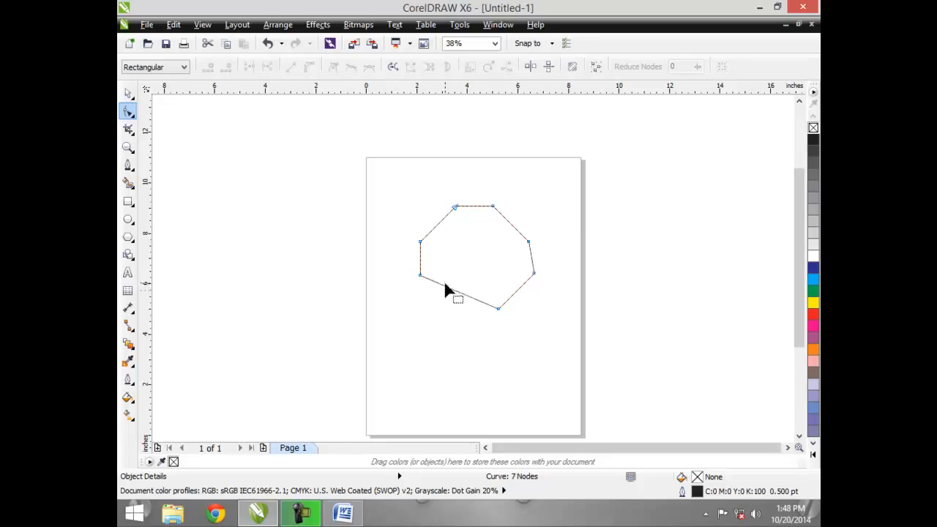
# - Replace the bottom node with a new node mid-way along the bottom edge and drag it down about one inch
pyautogui.doubleClick(498, 307)
pyautogui.doubleClick(475, 275)
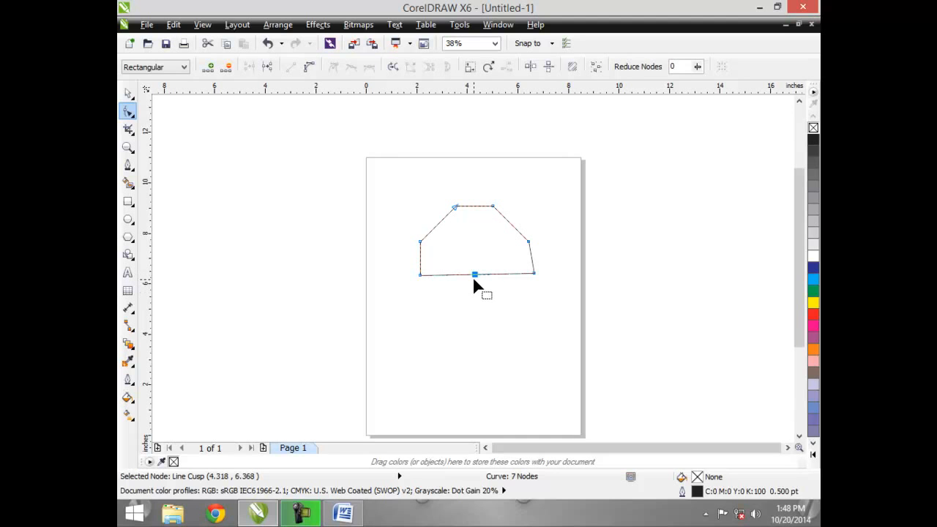
pyautogui.moveTo(475, 277); pyautogui.dragTo(464, 330)
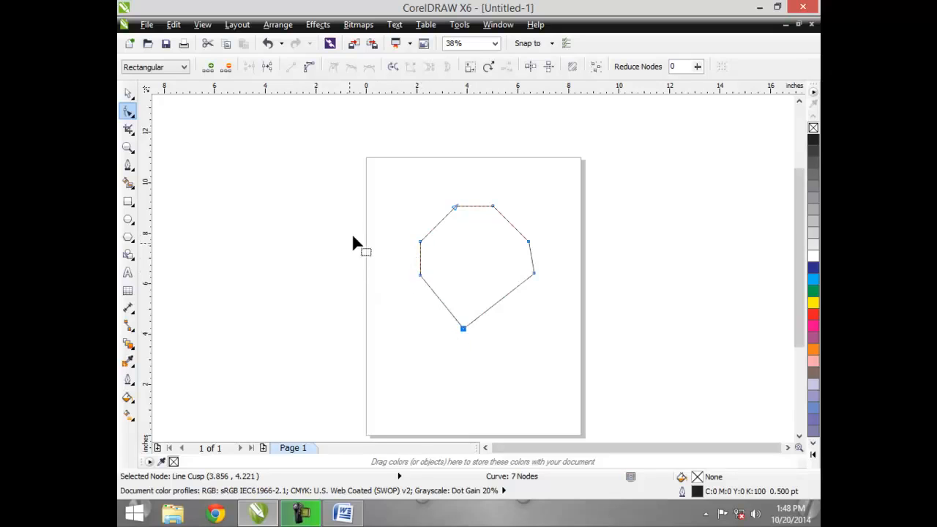
# - Marquee-select the three left-hand nodes and delete them
pyautogui.moveTo(370, 216); pyautogui.dragTo(472, 358)
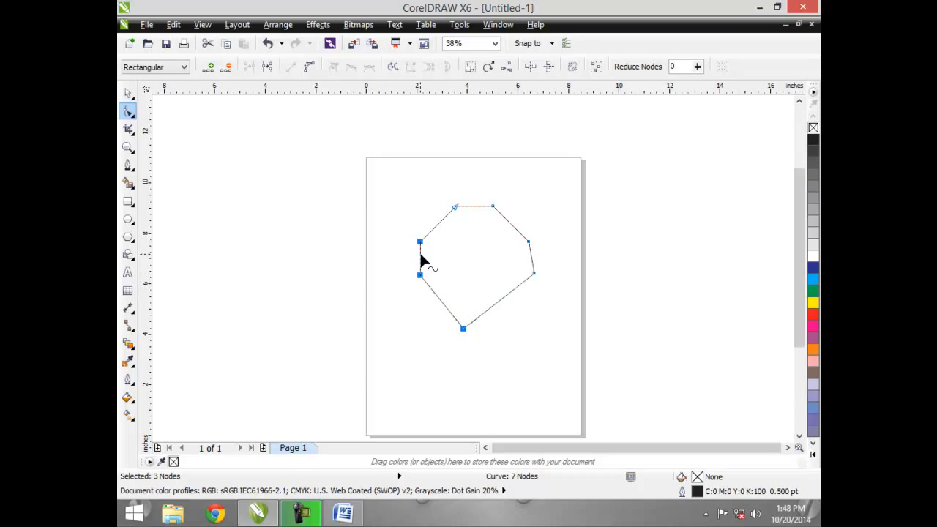
pyautogui.click(226, 68)
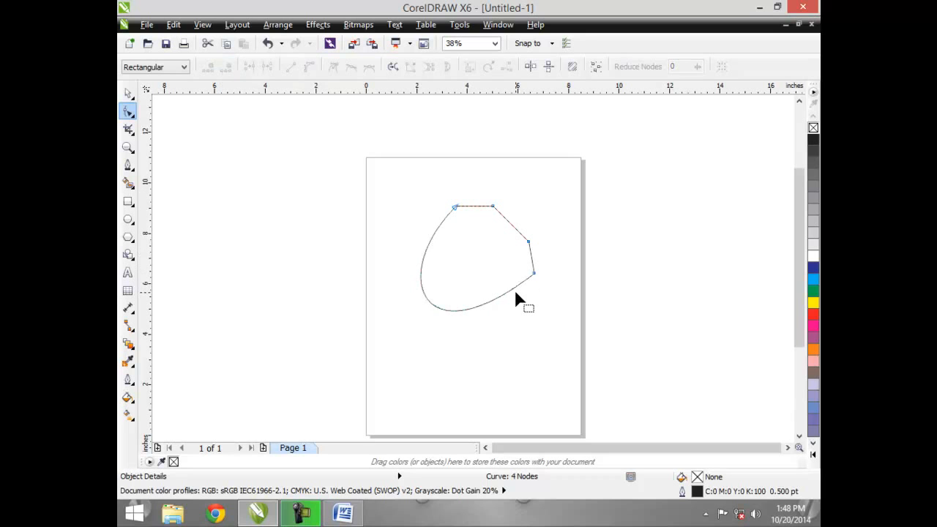
# - Select the right-hand node and break the curve there
pyautogui.click(533, 275)
pyautogui.moveTo(526, 265); pyautogui.dragTo(541, 282)
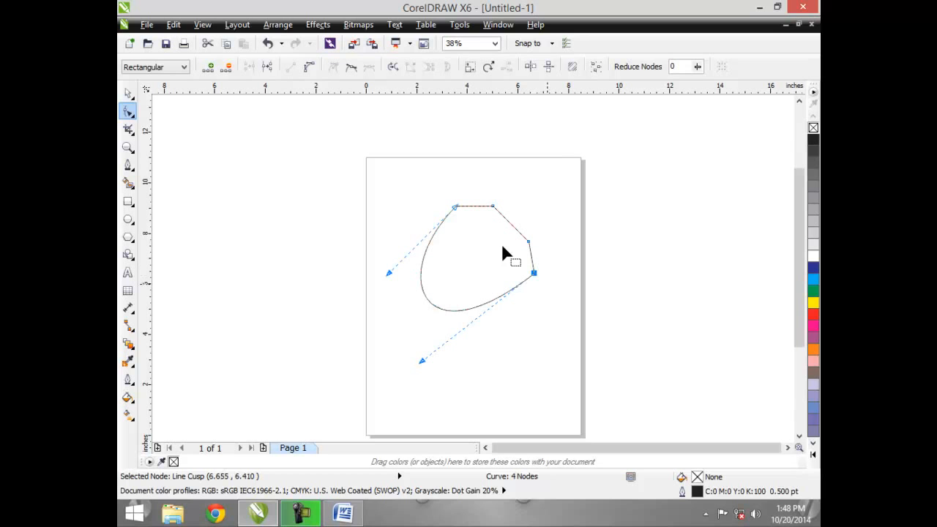
pyautogui.click(268, 67)
pyautogui.click(274, 145)
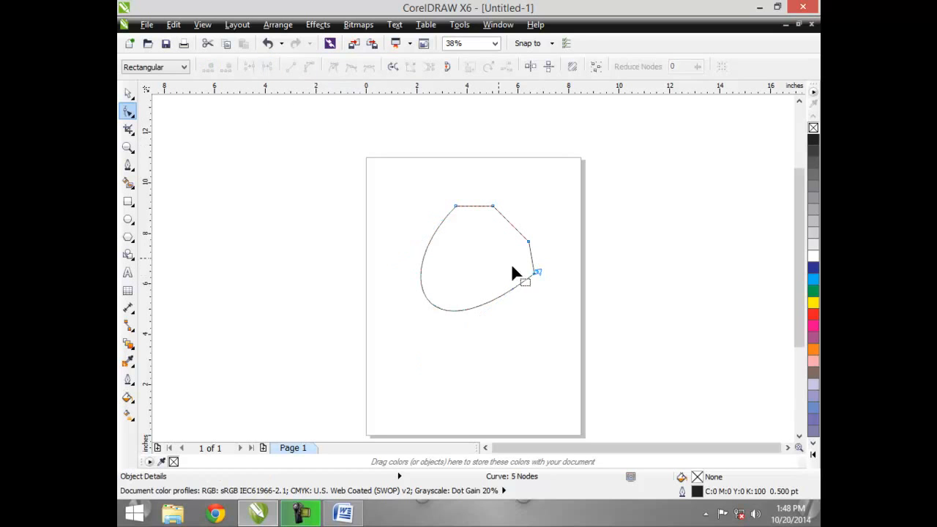
# - Delete the broken end node and the two nodes along the upper-right edge
pyautogui.click(541, 271)
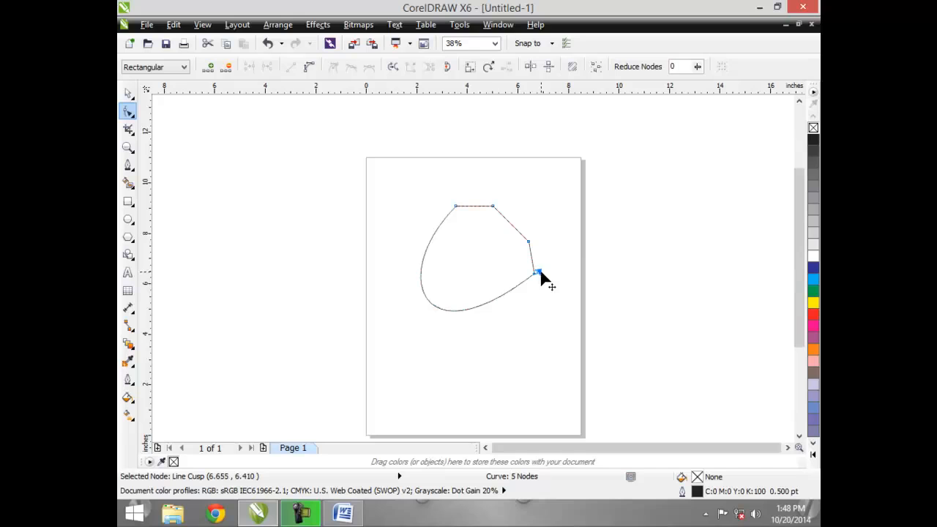
pyautogui.press('Delete')
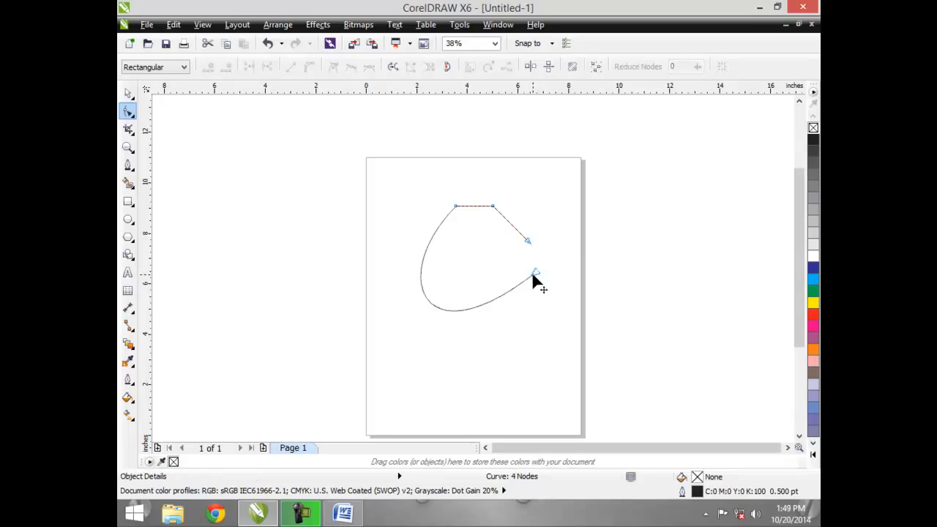
pyautogui.click(529, 242)
pyautogui.press('Delete')
pyautogui.click(493, 207)
pyautogui.press('Delete')
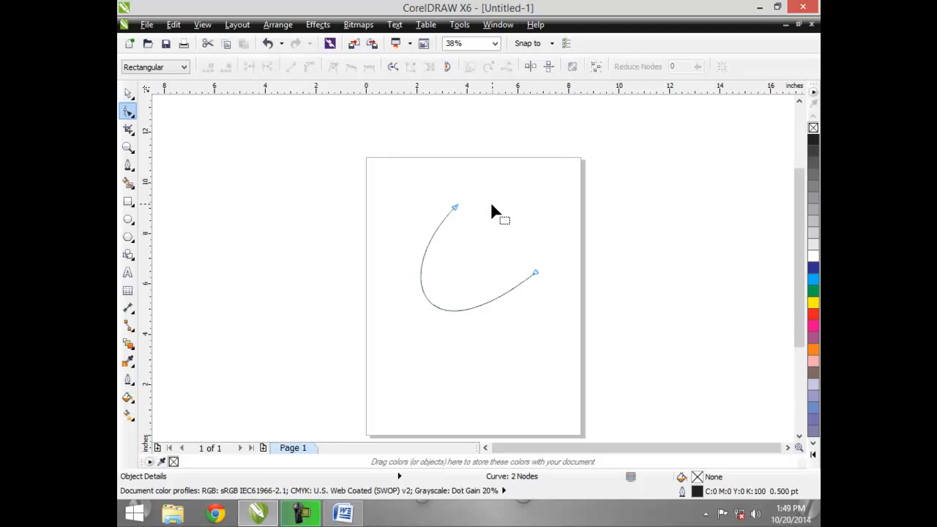
# - Delete the remaining arc
pyautogui.click(128, 94)
pyautogui.press('Delete')
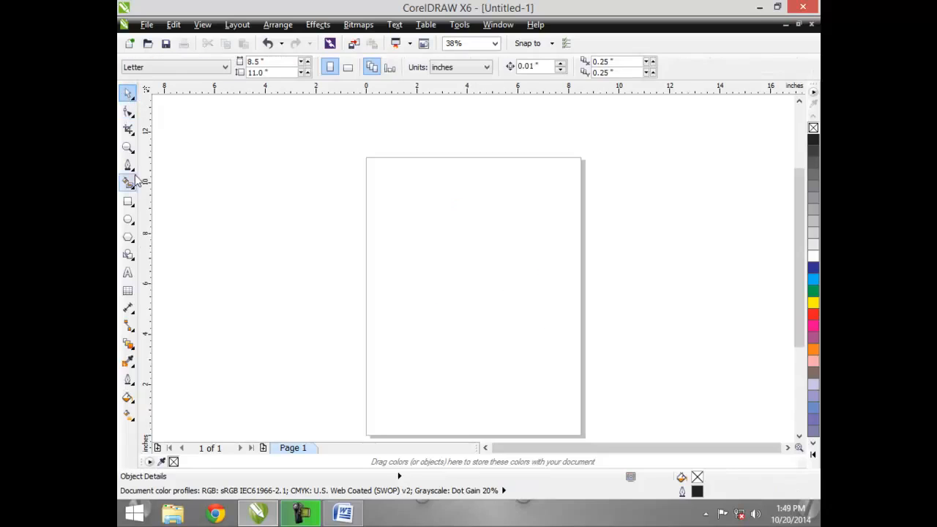
# - Draw a straight horizontal line about 6 inches long across the page with the Pen tool
pyautogui.click(130, 168)
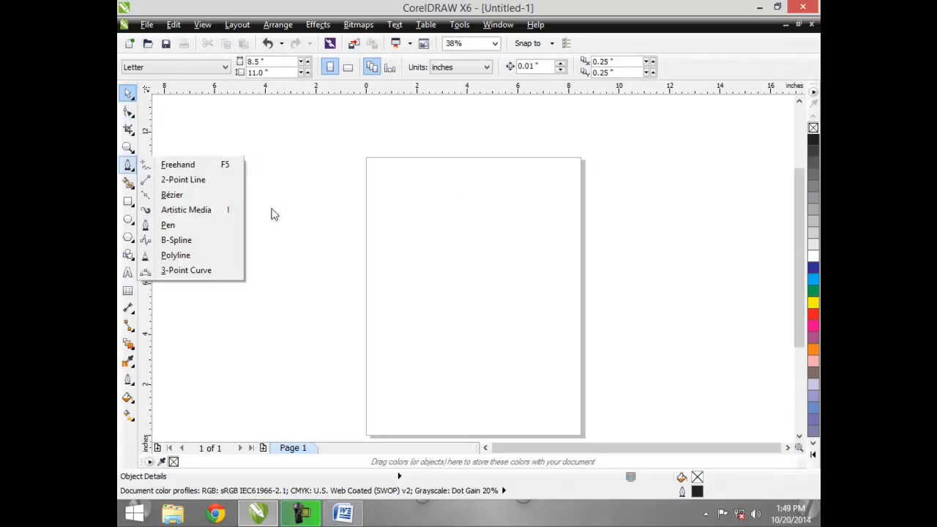
pyautogui.click(203, 225)
pyautogui.click(415, 272)
pyautogui.doubleClick(567, 285)
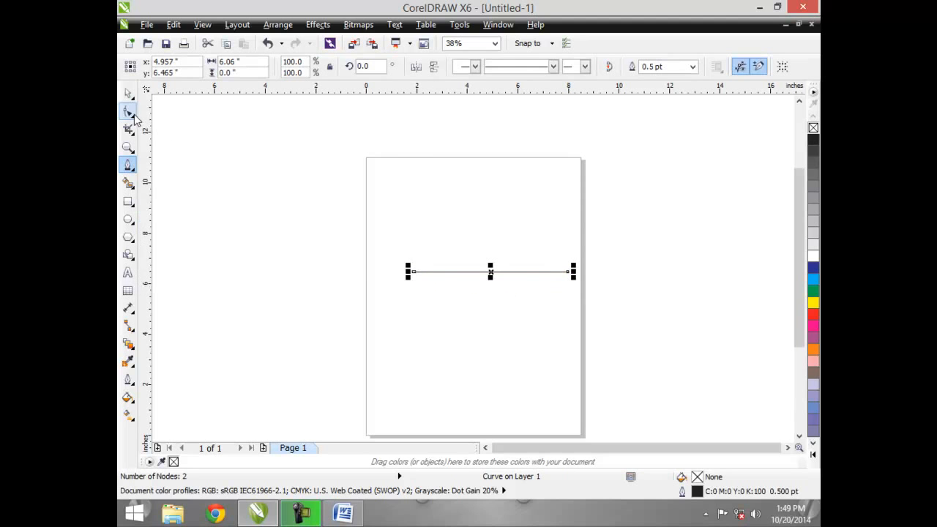
# - Drag the line's left end node slightly further left with the Shape tool
pyautogui.click(129, 112)
pyautogui.moveTo(411, 271)
pyautogui.mouseDown()
pyautogui.moveTo(410, 307)
pyautogui.moveTo(392, 267)
pyautogui.moveTo(399, 271)
pyautogui.mouseUp()
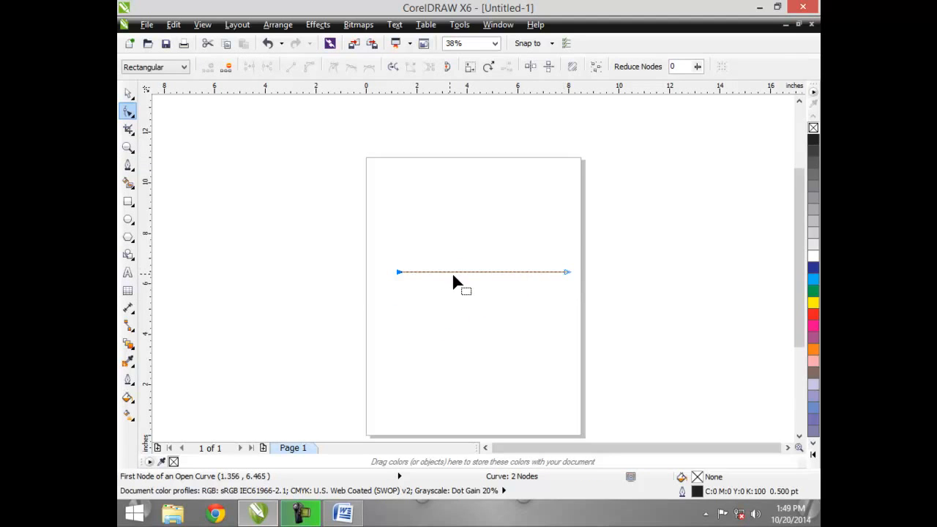
# - Add a node at the middle of the line, drag it down into a V, and delete it again
pyautogui.doubleClick(484, 273)
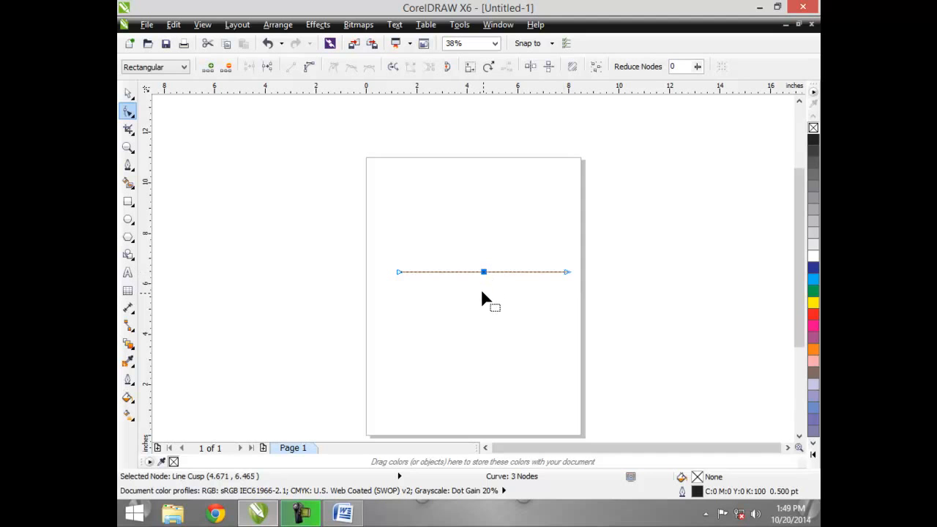
pyautogui.moveTo(483, 272); pyautogui.dragTo(481, 341)
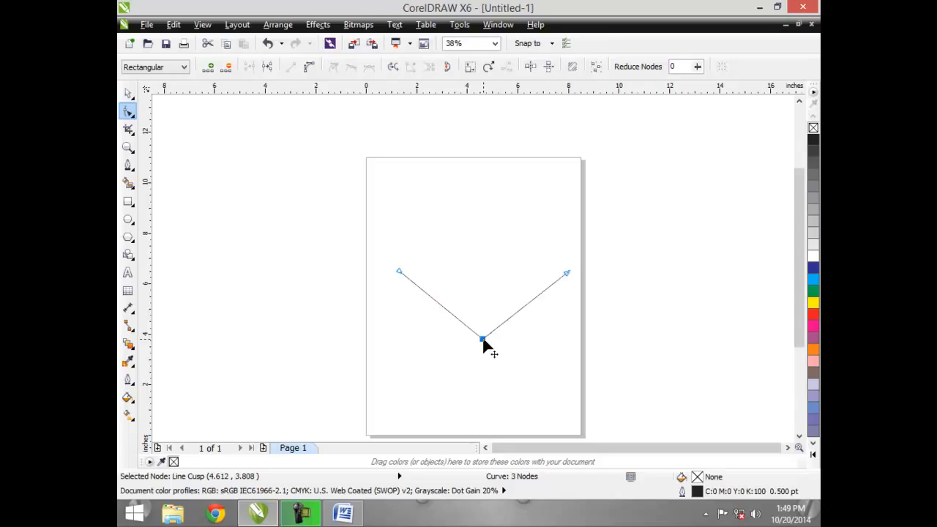
pyautogui.press('Delete')
# - Convert the line segment to a curve
pyautogui.click(482, 270)
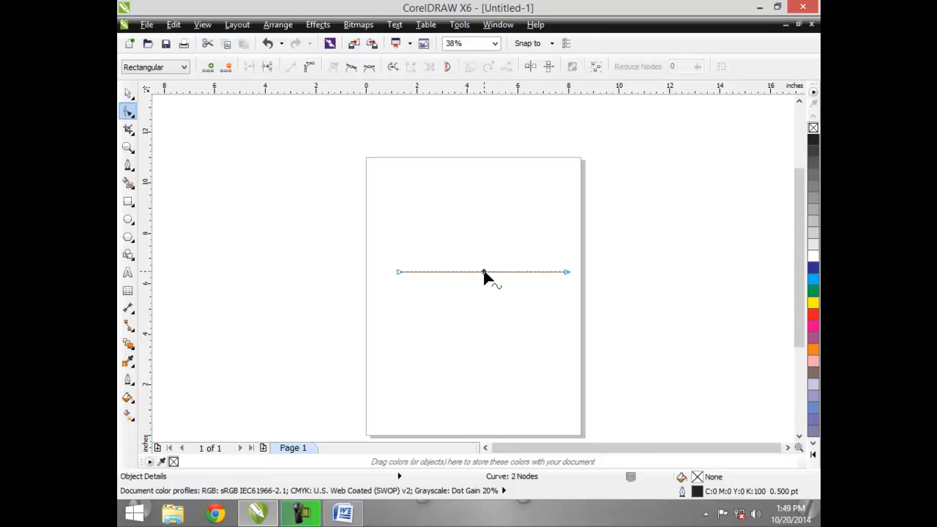
pyautogui.rightClick(483, 271)
pyautogui.click(525, 330)
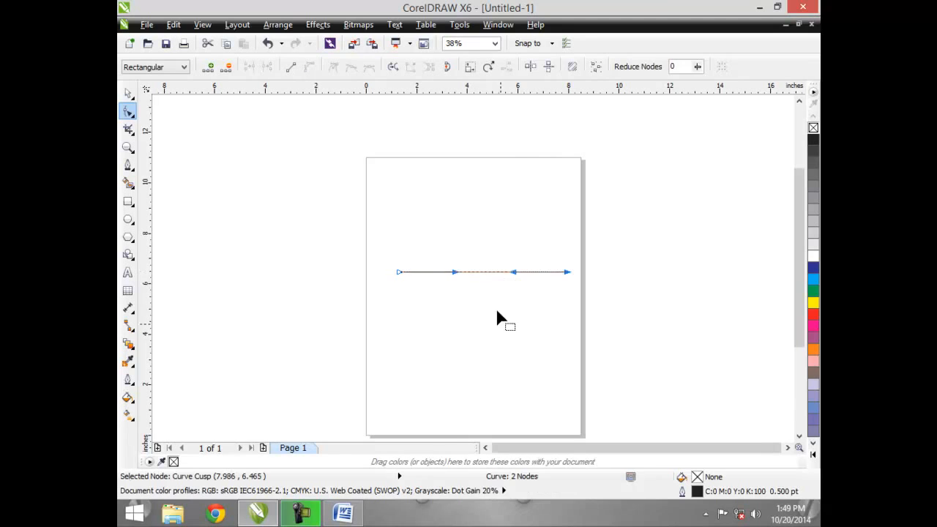
# - Drag the curve's two control handles in opposite directions to bend the line into an S-shaped wave
pyautogui.moveTo(512, 279); pyautogui.dragTo(506, 389)
pyautogui.moveTo(454, 273); pyautogui.dragTo(478, 183)
pyautogui.click(128, 93)
pyautogui.click(246, 214)
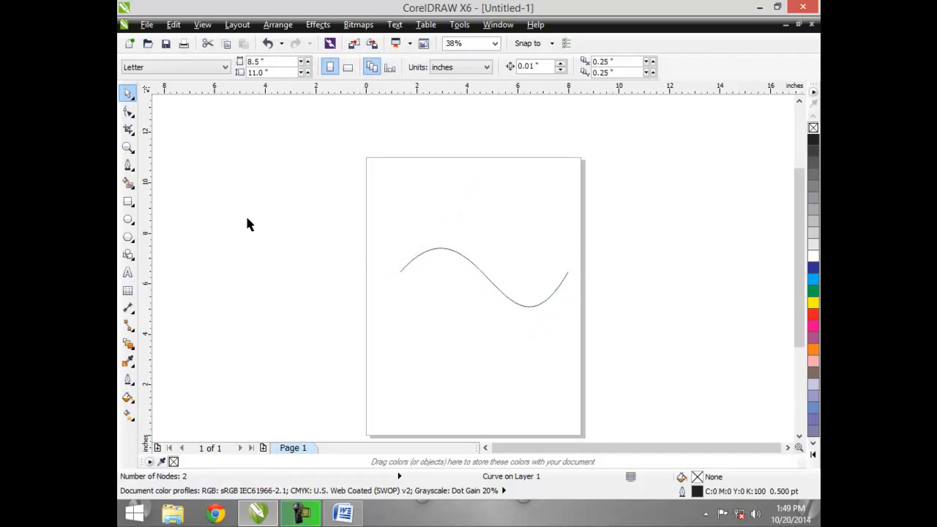
# - Delete the wave curve
pyautogui.click(472, 271)
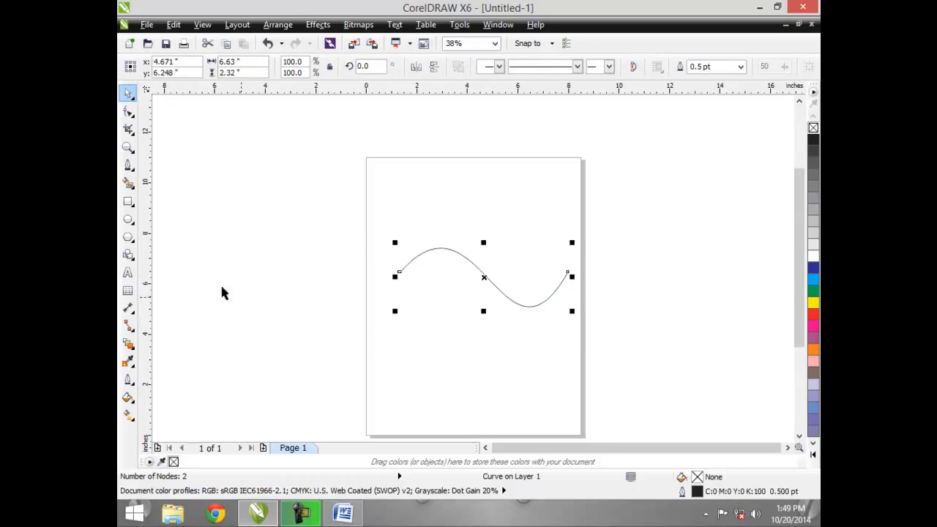
pyautogui.press('Delete')
# - Draw a circle about 4.27 inches in diameter with the Ellipse tool
pyautogui.click(128, 219)
pyautogui.moveTo(418, 222); pyautogui.dragTo(495, 330)
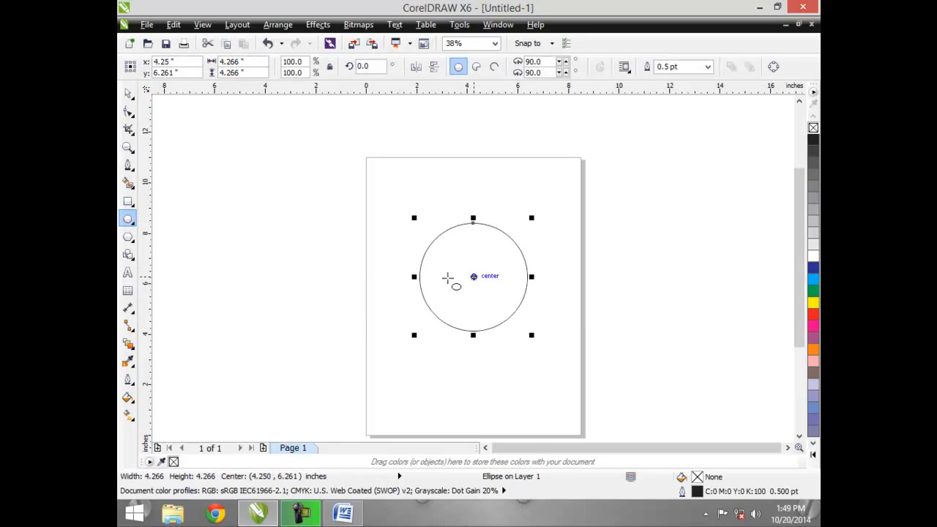
# - Turn the circle into a pie wedge from 90° to 225° by dragging its node with the Shape tool
pyautogui.click(128, 110)
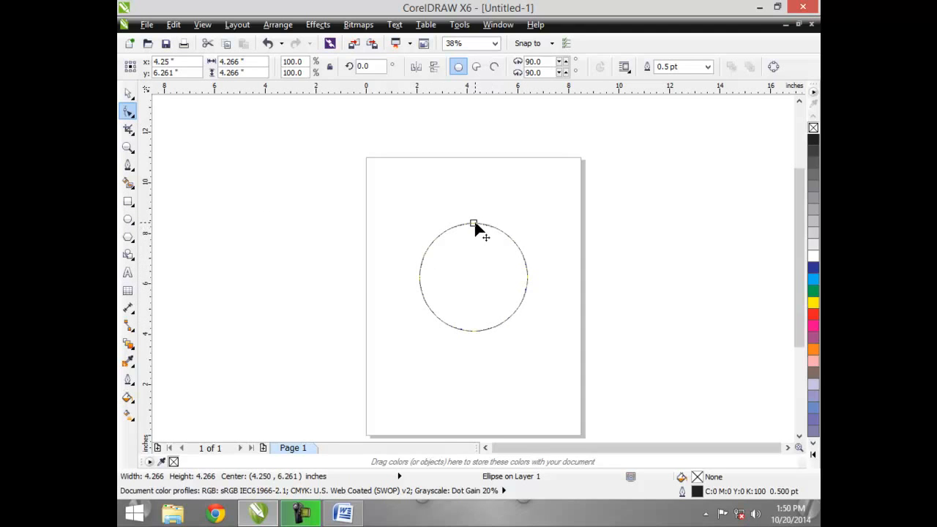
pyautogui.moveTo(474, 224); pyautogui.dragTo(439, 305)
pyautogui.click(127, 93)
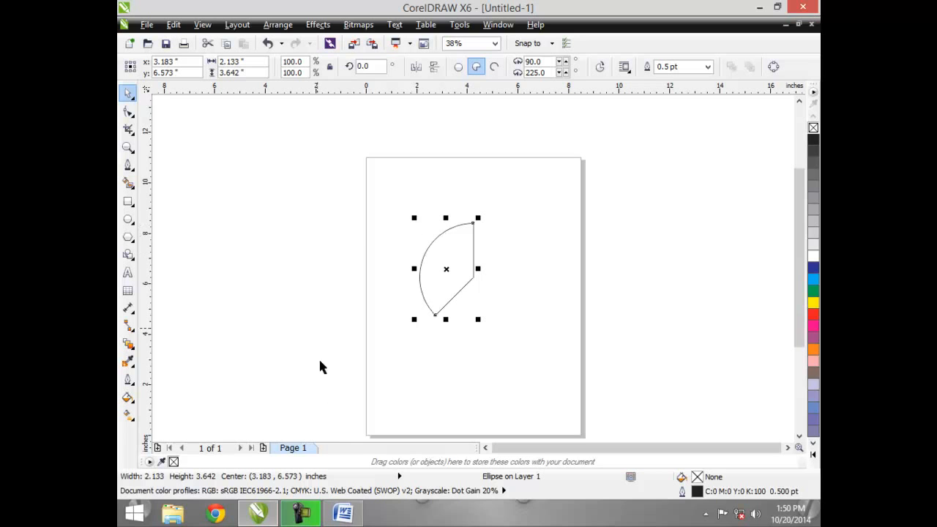
# - Switch to the course outline document in Word
pyautogui.click(132, 114)
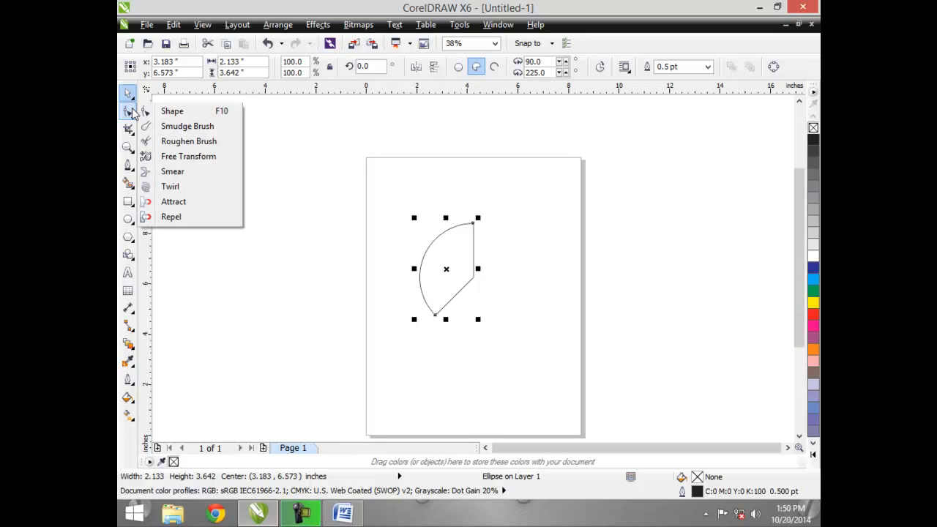
pyautogui.click(325, 285)
pyautogui.click(343, 513)
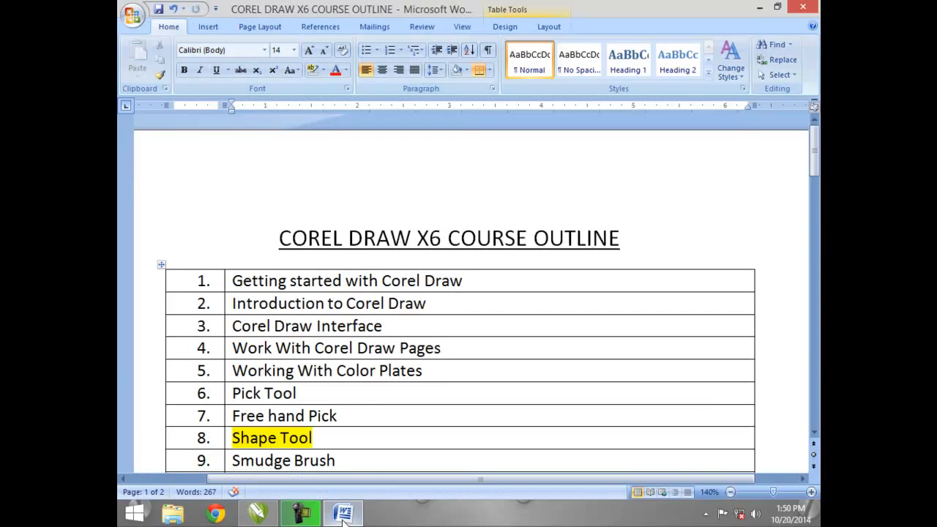